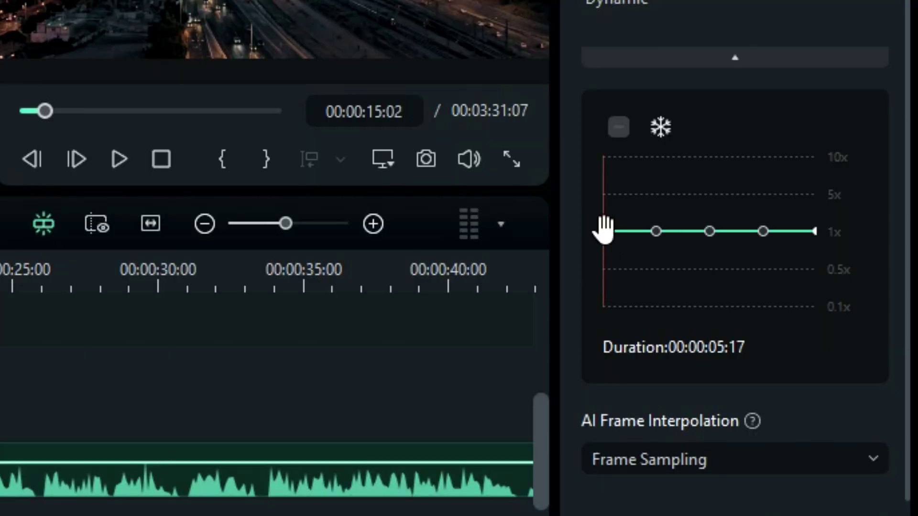
- Shape the custom speed curve: first point near 10x, middle point down to about 0.46x
{"action": "left_click_drag", "start_coordinate": [605, 226], "coordinate": [604, 220]}
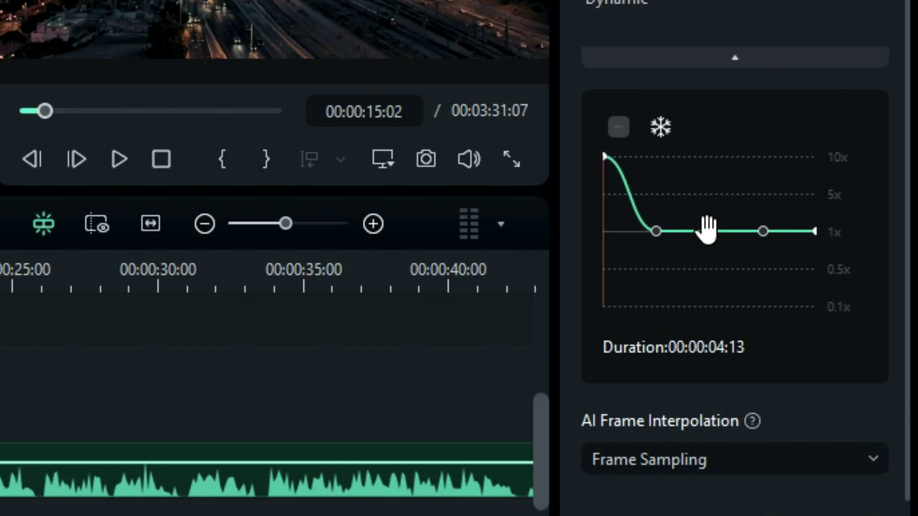
{"action": "left_click_drag", "start_coordinate": [706, 231], "coordinate": [712, 283]}
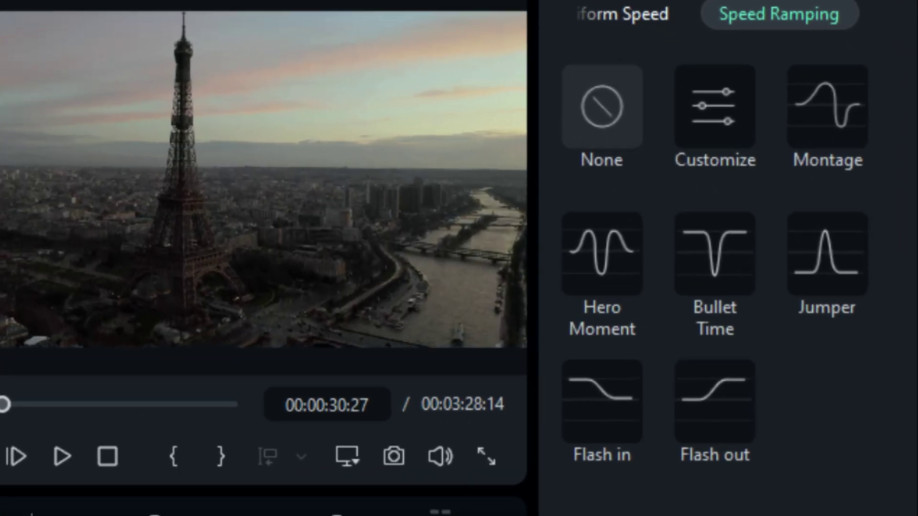
- Apply the Hero Moment speed ramp preset and raise its first keyframe to 10x
{"action": "left_click", "coordinate": [602, 255]}
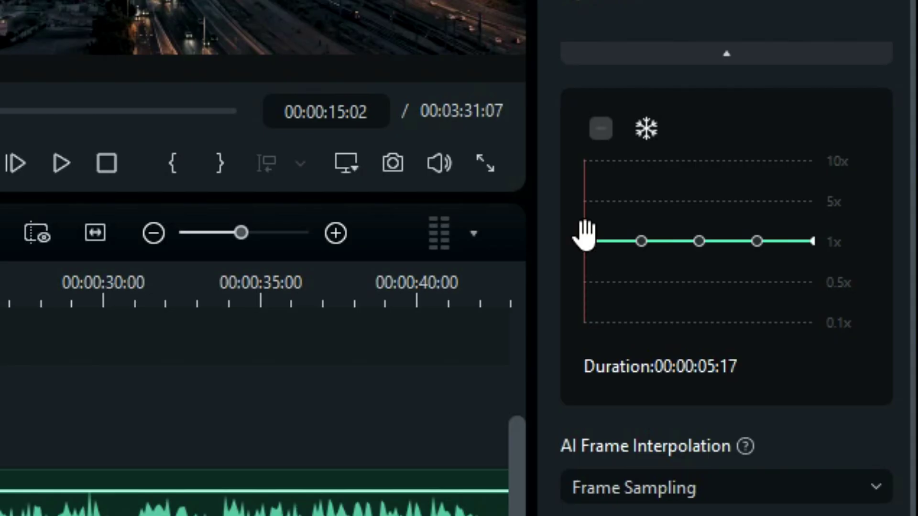
{"action": "left_click_drag", "start_coordinate": [584, 241], "coordinate": [576, 161]}
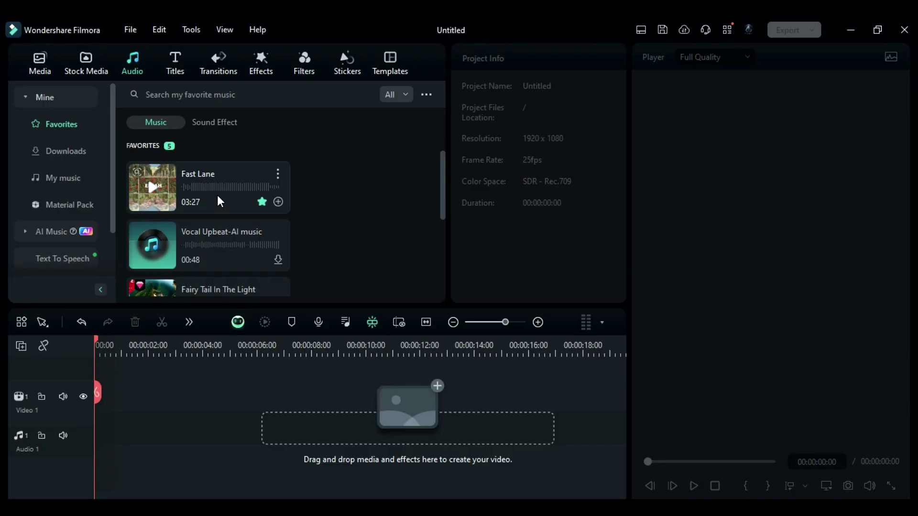
- Add Fast Lane to Audio 1 and mark its beats with Smart Edit Tool > Beat Detection
{"action": "left_click_drag", "start_coordinate": [218, 196], "coordinate": [107, 448]}
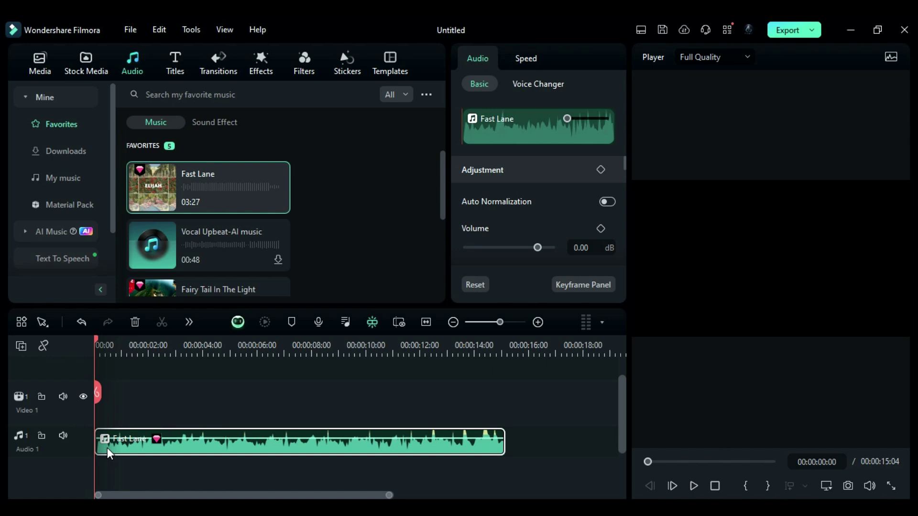
{"action": "right_click", "coordinate": [251, 449]}
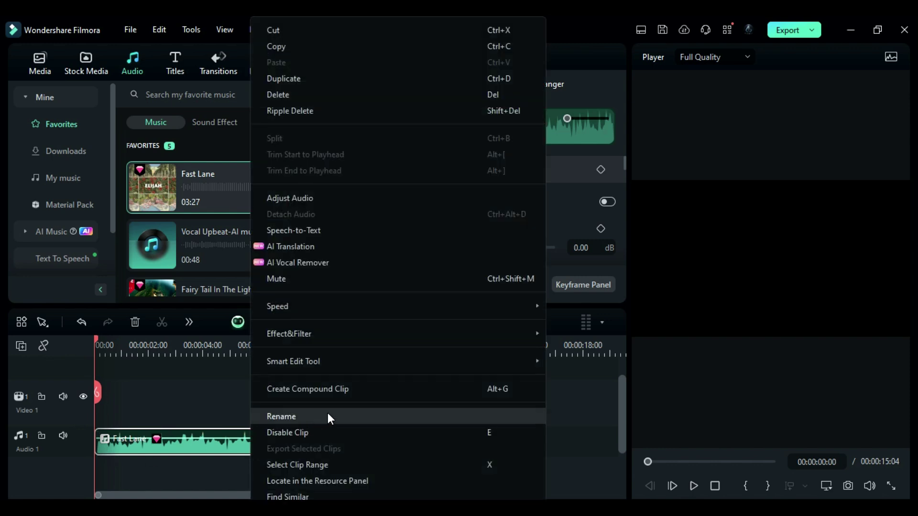
{"action": "mouse_move", "coordinate": [533, 359]}
{"action": "left_click", "coordinate": [592, 395]}
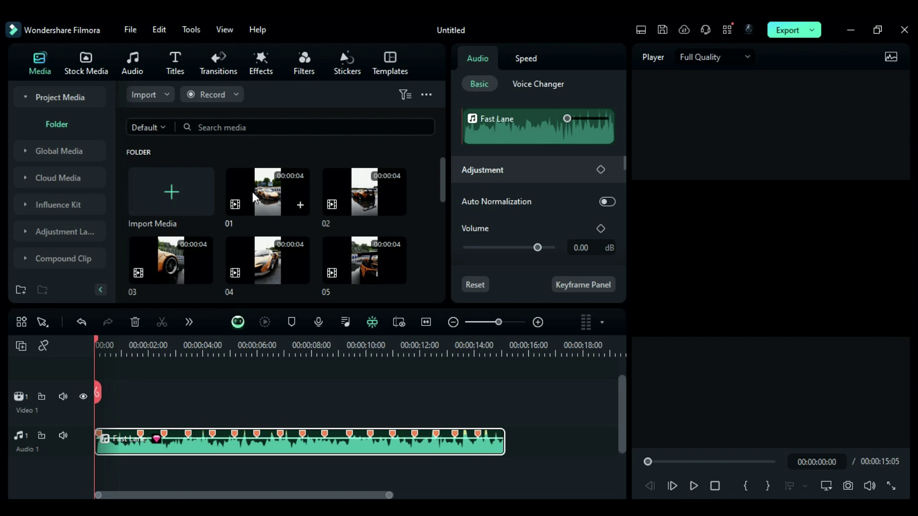
- Place clip 01 on Video 1 trimmed to the first beat, followed by clip 02
{"action": "left_click_drag", "start_coordinate": [252, 191], "coordinate": [151, 404]}
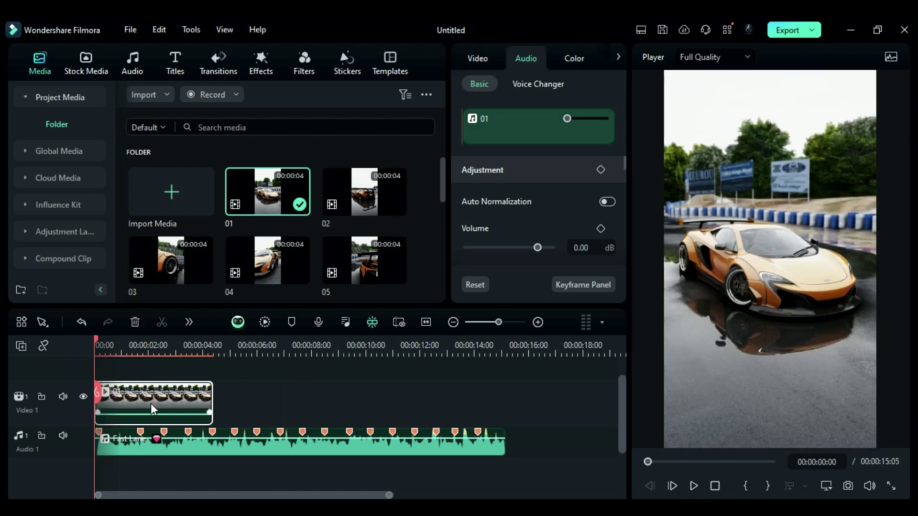
{"action": "left_click_drag", "start_coordinate": [210, 396], "coordinate": [136, 404]}
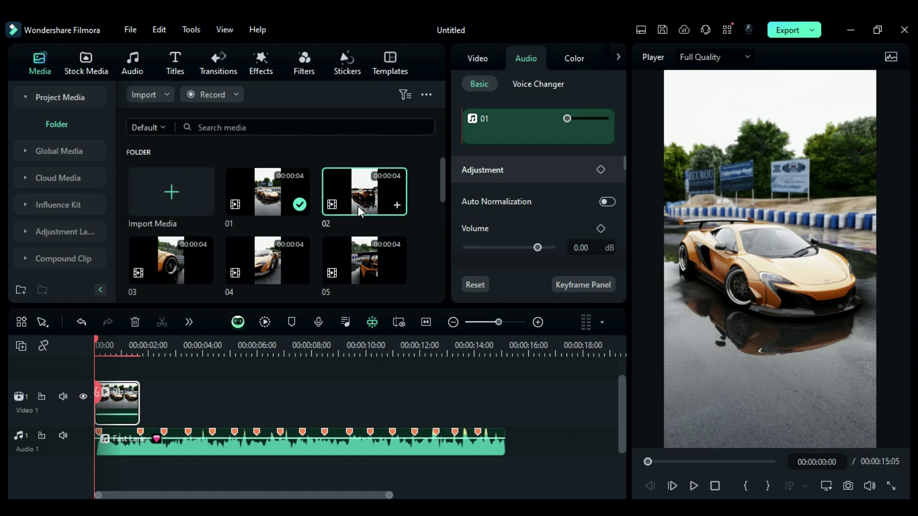
{"action": "left_click_drag", "start_coordinate": [359, 212], "coordinate": [148, 406]}
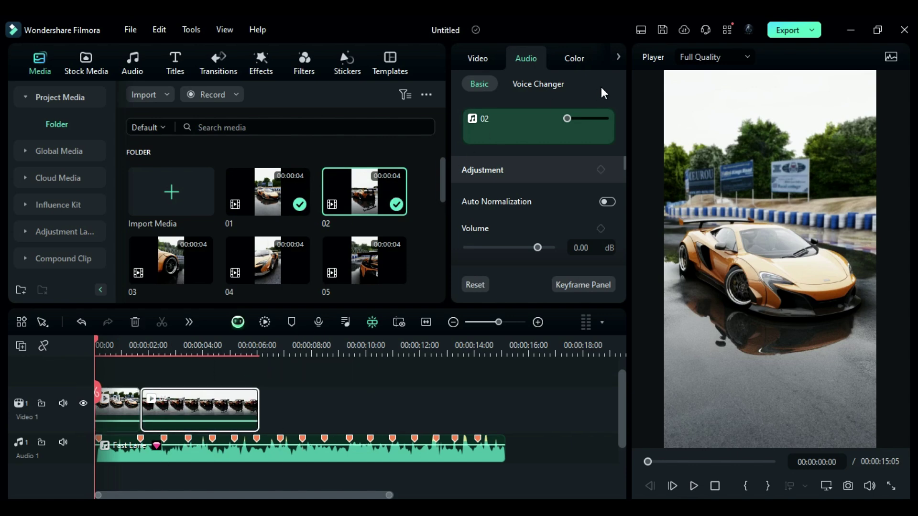
- Give clip 02 a custom speed ramp: 10x ends, a slow dip below 1x, fast later section
{"action": "left_click", "coordinate": [595, 59]}
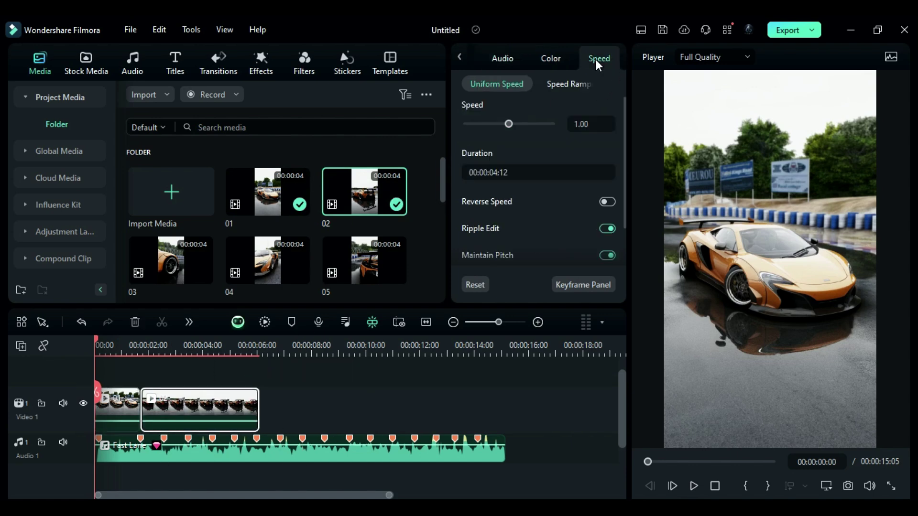
{"action": "left_click", "coordinate": [563, 88]}
{"action": "left_click", "coordinate": [540, 123]}
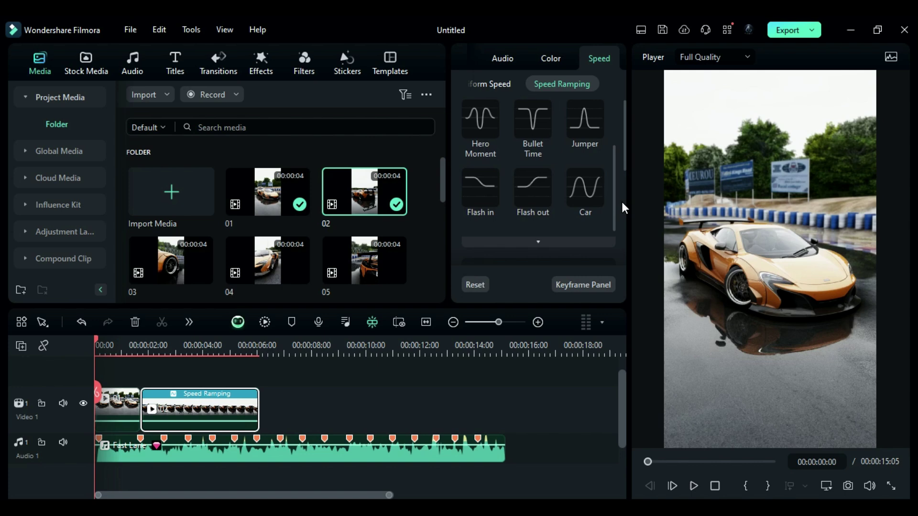
{"action": "left_click_drag", "start_coordinate": [473, 182], "coordinate": [464, 146]}
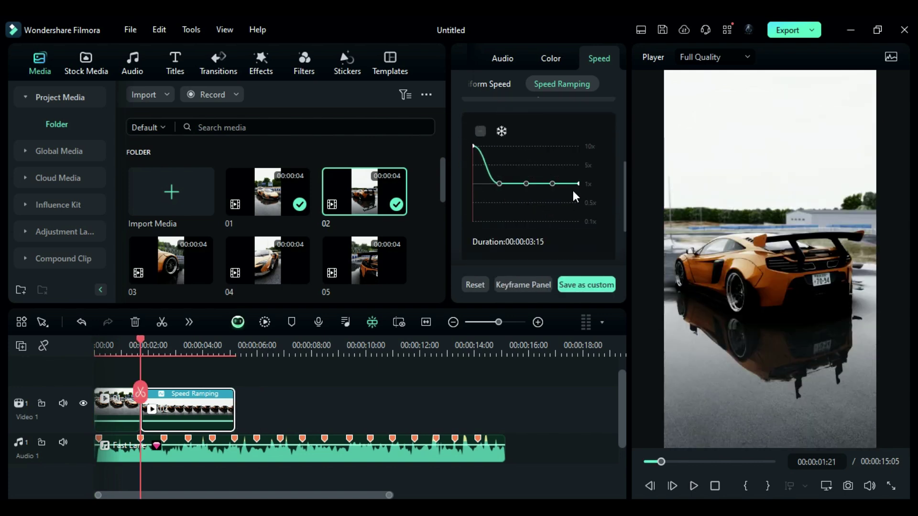
{"action": "left_click_drag", "start_coordinate": [578, 183], "coordinate": [579, 145]}
{"action": "left_click_drag", "start_coordinate": [527, 184], "coordinate": [500, 169]}
{"action": "left_click_drag", "start_coordinate": [552, 183], "coordinate": [542, 157]}
- Play back the ramped clip and save the curve as the custom preset Dynamic
{"action": "key", "text": "space"}
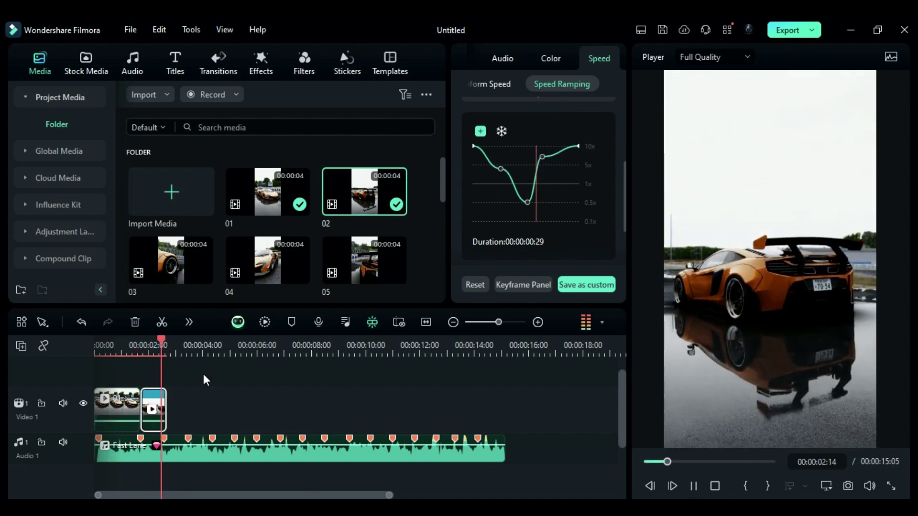
{"action": "scroll", "coordinate": [202, 374], "scroll_direction": "down", "scroll_amount": 1}
{"action": "key", "text": "space"}
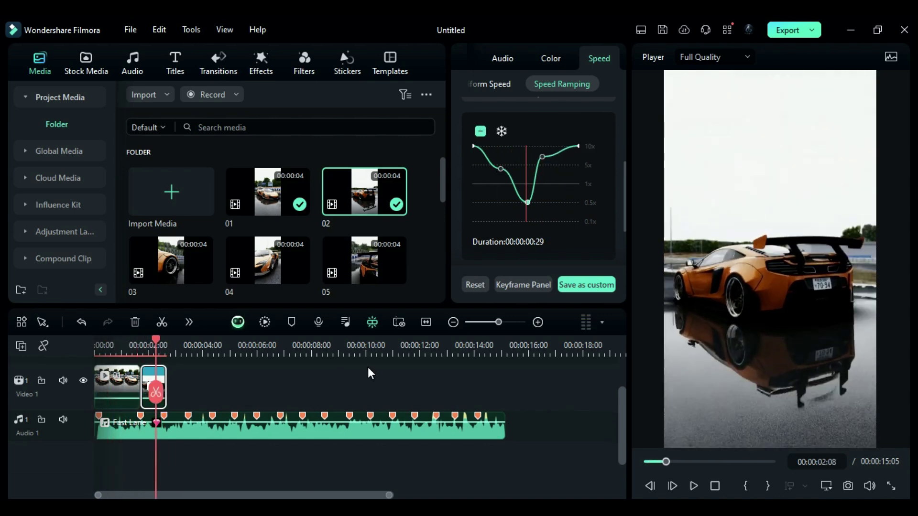
{"action": "left_click", "coordinate": [575, 286]}
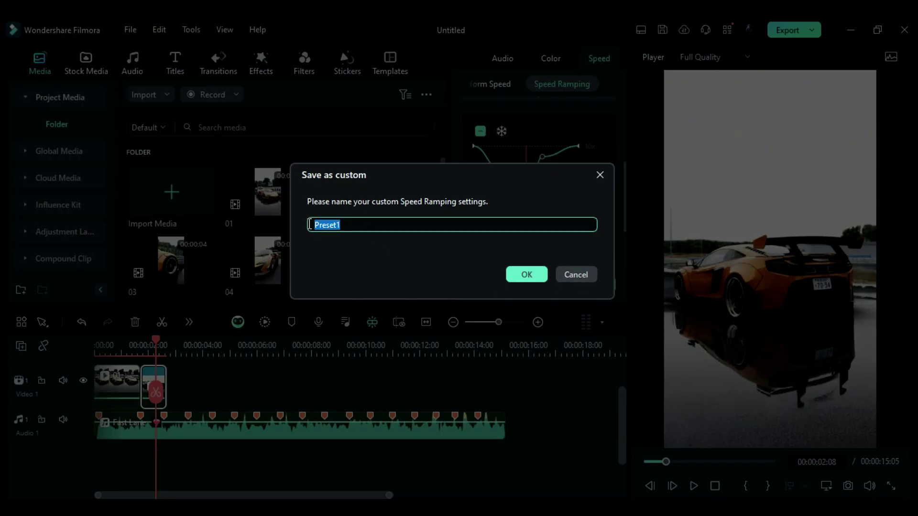
{"action": "left_click", "coordinate": [526, 274]}
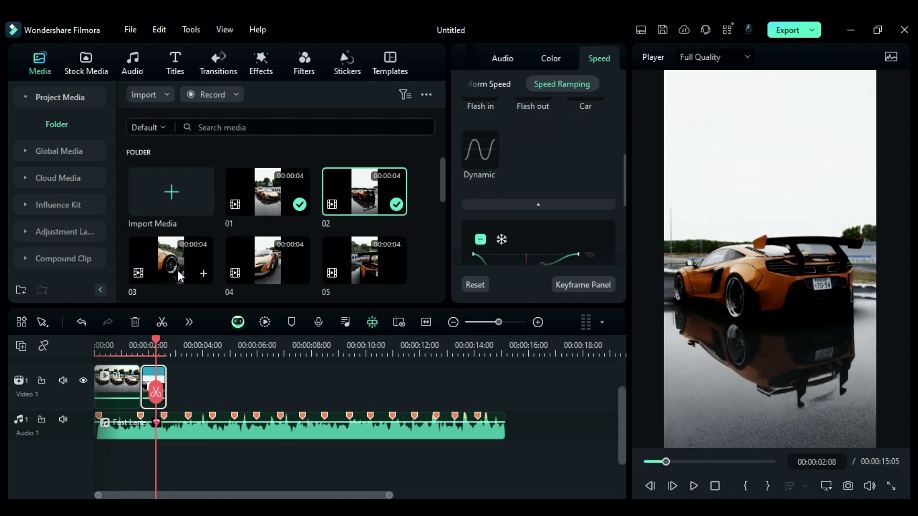
- Add clip 03 after clip 02 and apply the saved Dynamic speed ramp to it
{"action": "left_click_drag", "start_coordinate": [171, 260], "coordinate": [174, 391]}
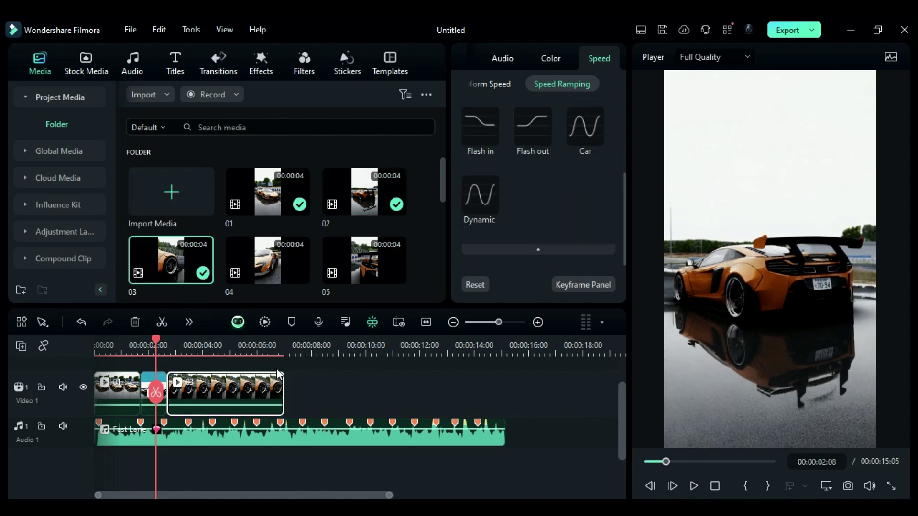
{"action": "left_click", "coordinate": [483, 194]}
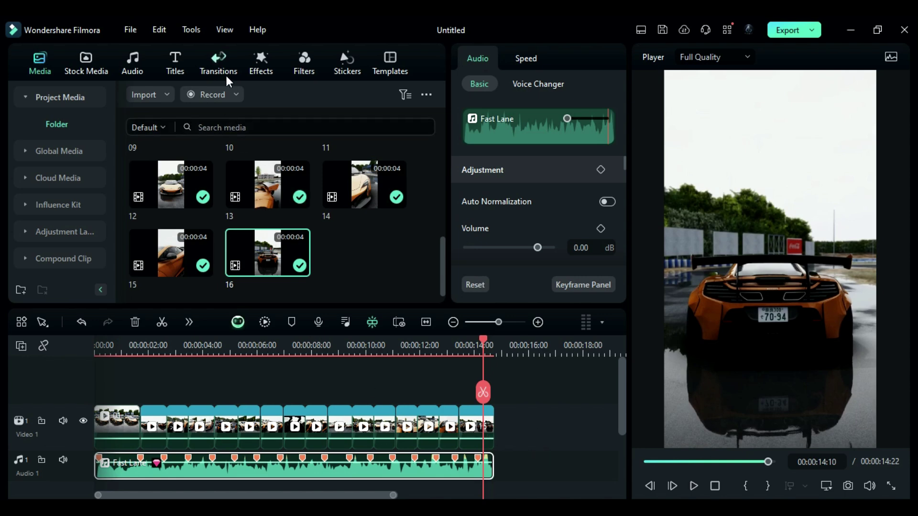
- Place a 00:00:00:12 Blur Expose transition from Fade&Dissolve on a join and apply it to all
{"action": "left_click", "coordinate": [228, 56]}
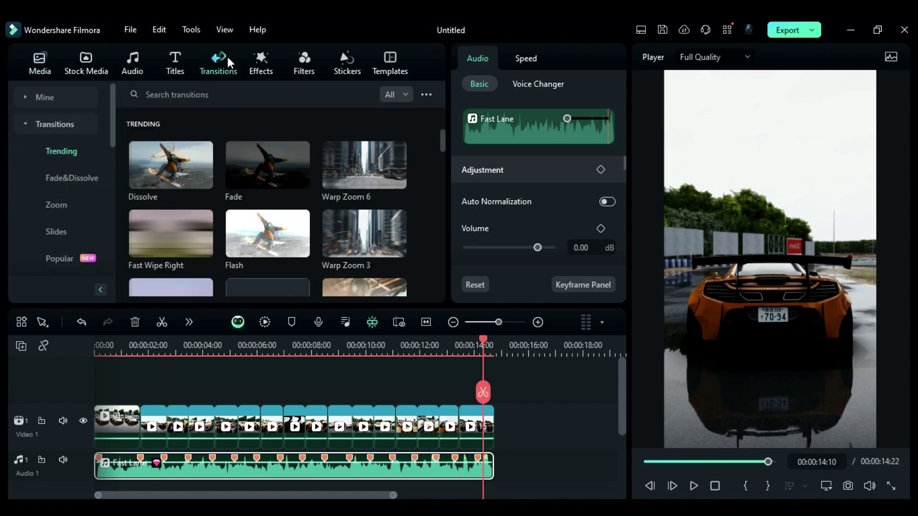
{"action": "left_click", "coordinate": [65, 175]}
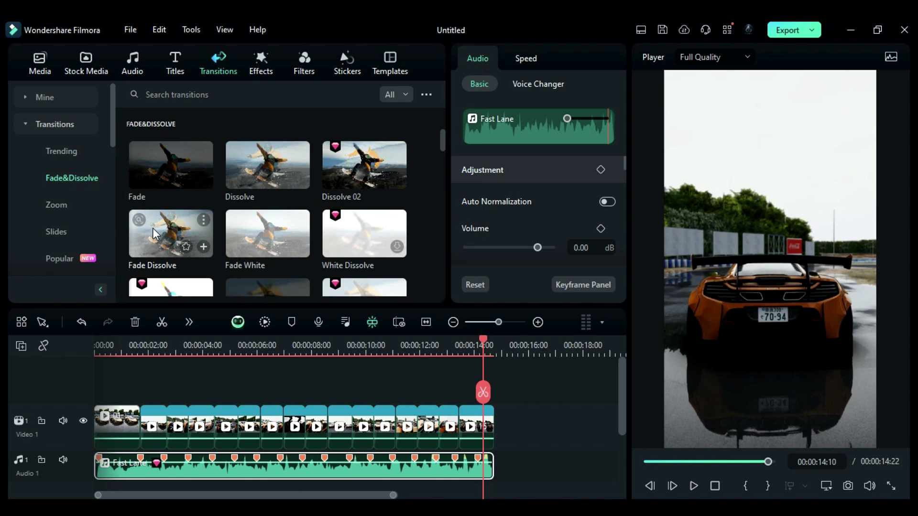
{"action": "scroll", "coordinate": [153, 228], "scroll_direction": "down", "scroll_amount": 2}
{"action": "left_click_drag", "start_coordinate": [153, 228], "coordinate": [140, 431]}
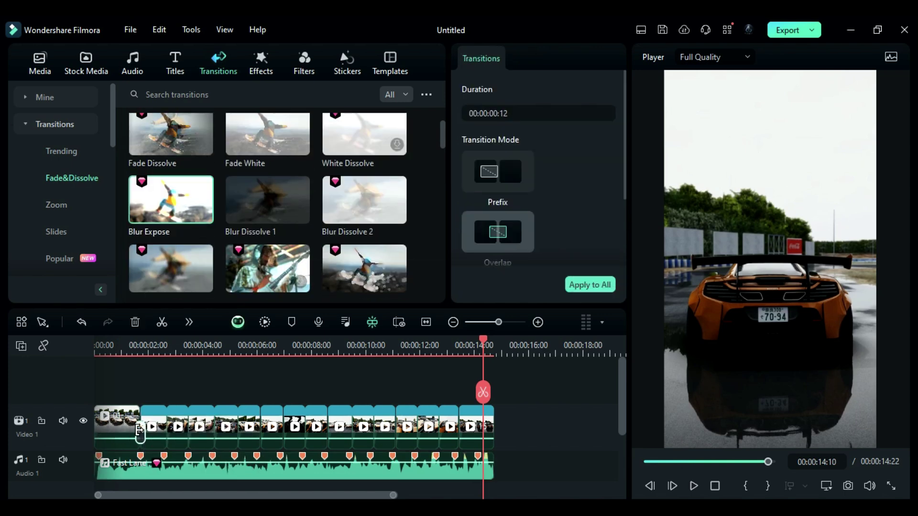
{"action": "left_click_drag", "start_coordinate": [172, 278], "coordinate": [416, 431]}
{"action": "left_click", "coordinate": [590, 285]}
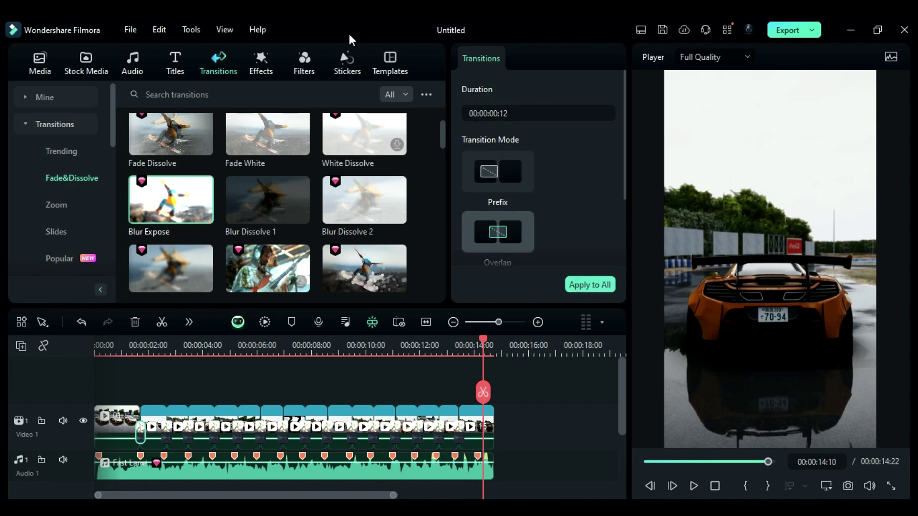
- Add Boris FX BCC Directional Blur on track 2 above a clip join and zoom in on it
{"action": "left_click", "coordinate": [261, 66]}
{"action": "scroll", "coordinate": [90, 200], "scroll_direction": "down", "scroll_amount": 10}
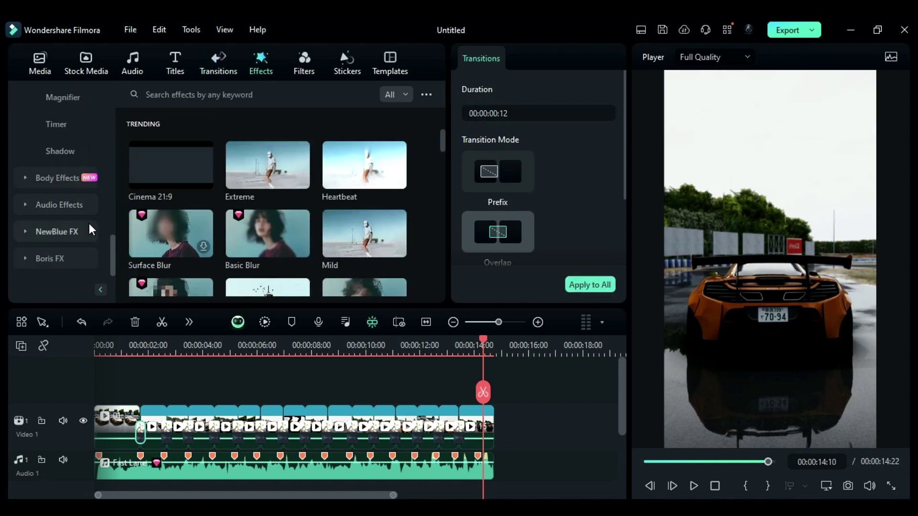
{"action": "left_click", "coordinate": [45, 258]}
{"action": "scroll", "coordinate": [59, 143], "scroll_direction": "down", "scroll_amount": 3}
{"action": "left_click", "coordinate": [53, 97]}
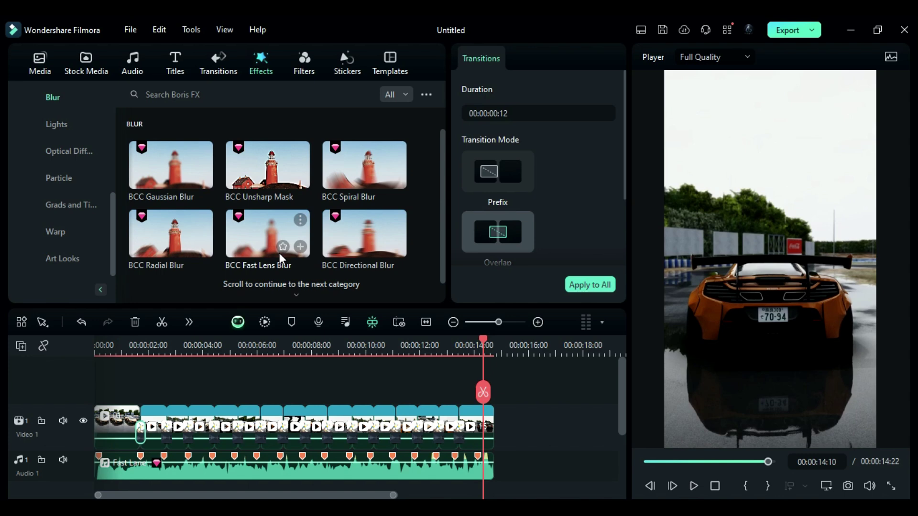
{"action": "left_click_drag", "start_coordinate": [319, 301], "coordinate": [134, 378]}
{"action": "scroll", "coordinate": [357, 410], "scroll_direction": "up", "scroll_amount": 3}
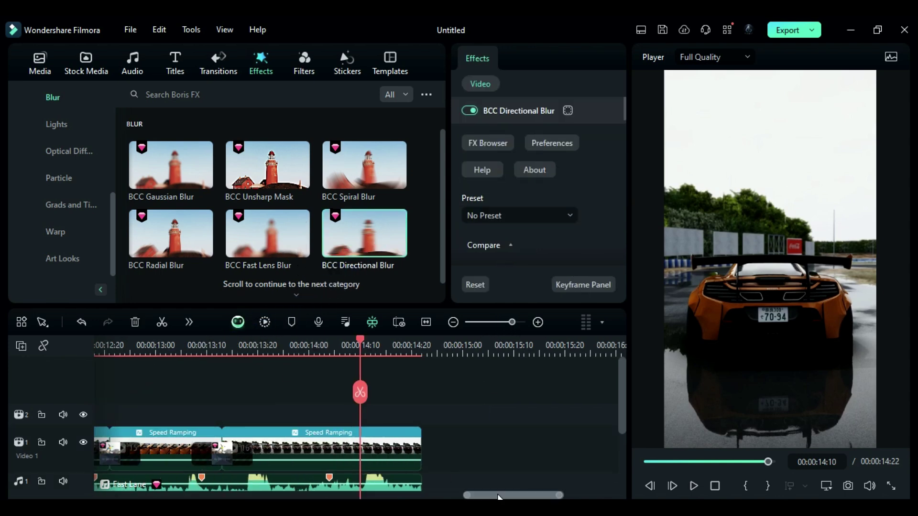
{"action": "left_click_drag", "start_coordinate": [356, 410], "coordinate": [282, 377]}
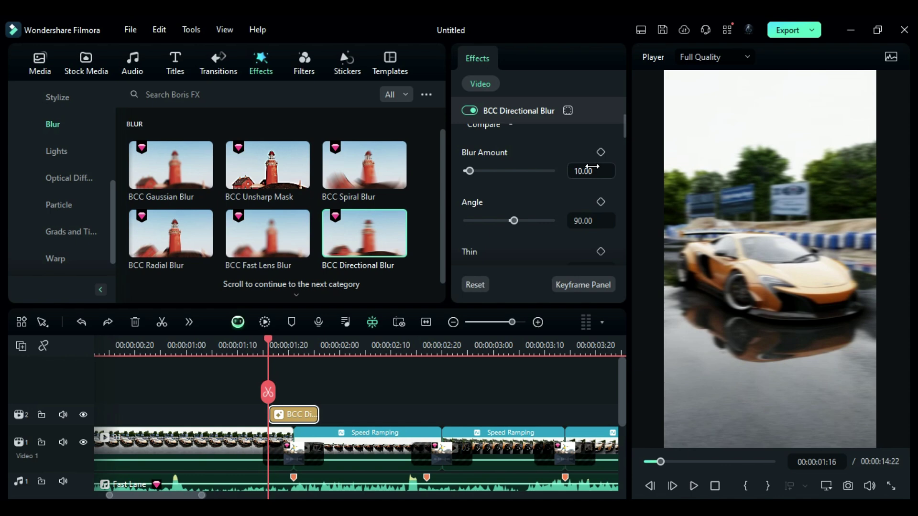
- Keyframe the Blur Amount at 0, then 24 a few frames later, then back to 0
{"action": "left_click_drag", "start_coordinate": [469, 171], "coordinate": [466, 171]}
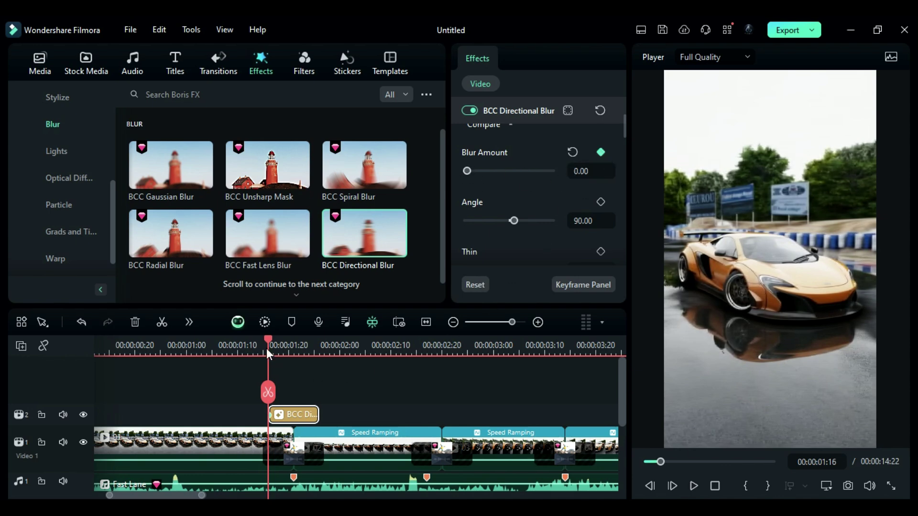
{"action": "left_click_drag", "start_coordinate": [268, 348], "coordinate": [294, 348]}
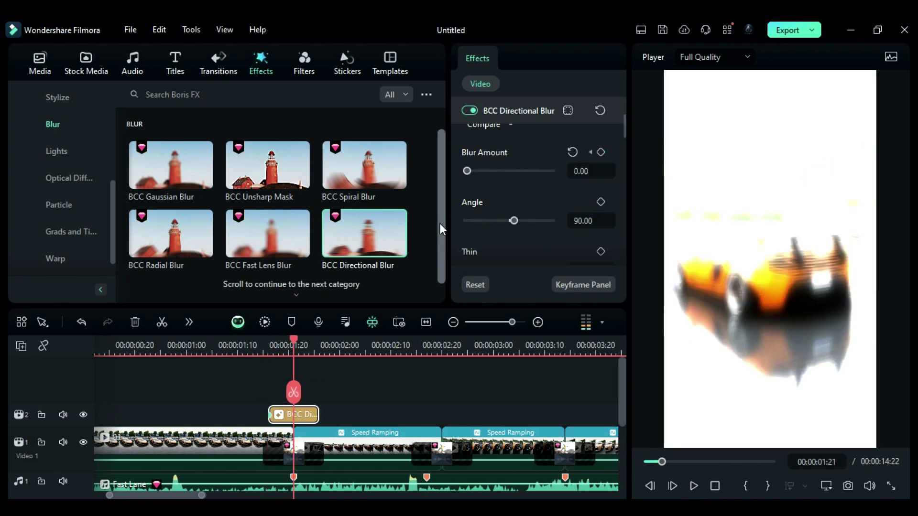
{"action": "left_click", "coordinate": [585, 172]}
{"action": "type", "text": "24"}
{"action": "key", "text": "Return"}
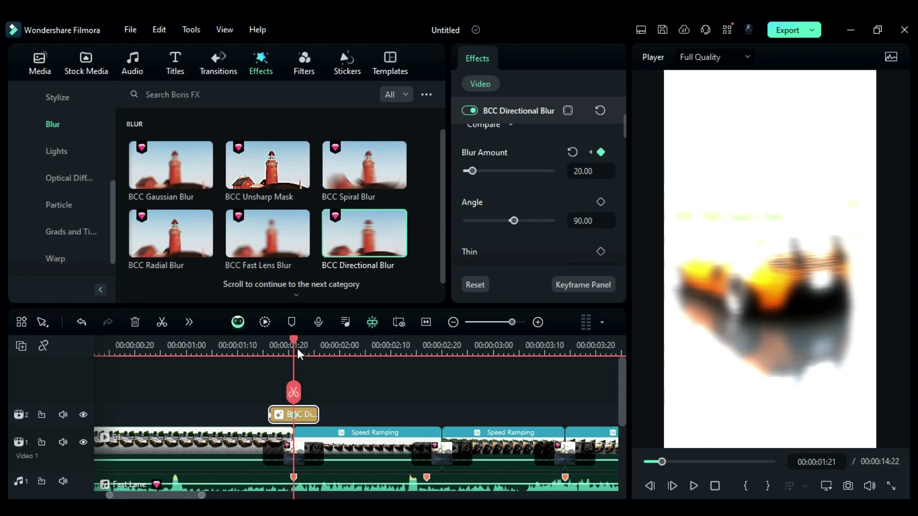
{"action": "left_click_drag", "start_coordinate": [297, 348], "coordinate": [319, 345]}
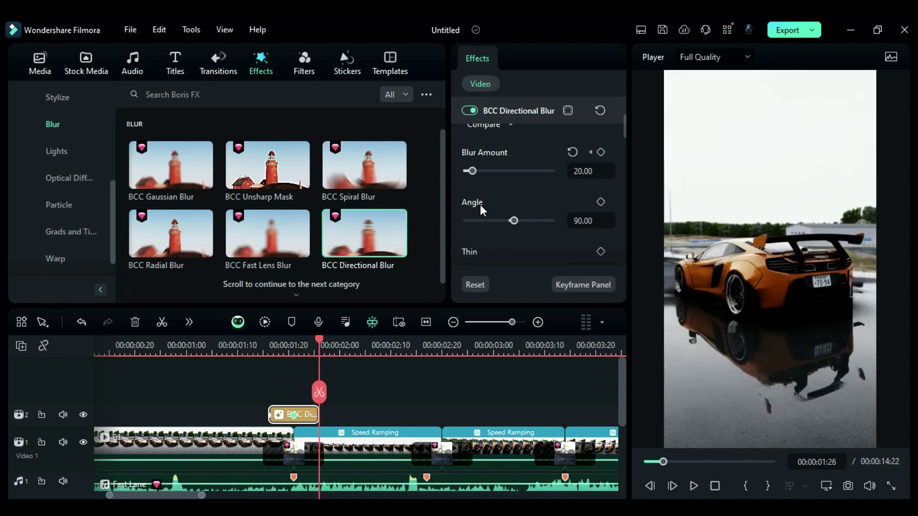
{"action": "left_click_drag", "start_coordinate": [472, 171], "coordinate": [468, 174]}
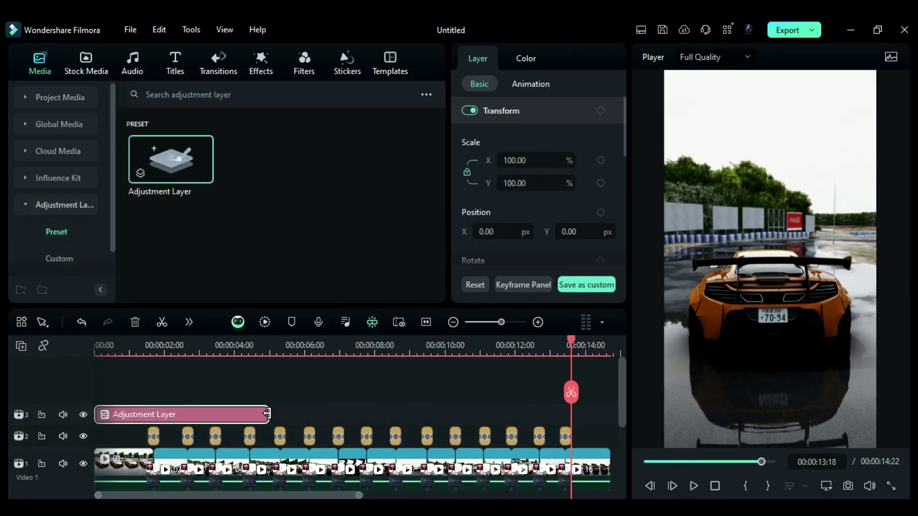
- Stretch the Adjustment Layer to the timeline end, lower White and Black, then render and play the preview
{"action": "left_click_drag", "start_coordinate": [267, 414], "coordinate": [605, 432]}
{"action": "left_click", "coordinate": [525, 58]}
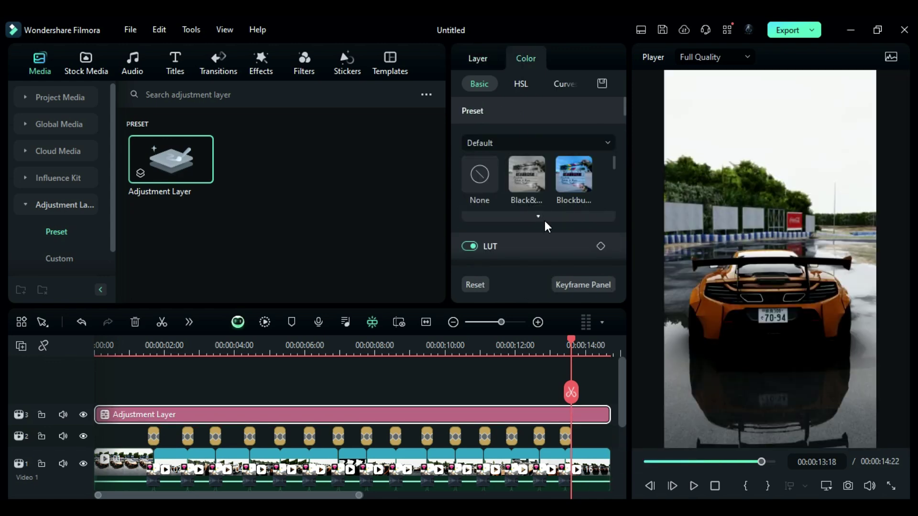
{"action": "scroll", "coordinate": [526, 229], "scroll_direction": "down", "scroll_amount": 6}
{"action": "scroll", "coordinate": [510, 242], "scroll_direction": "down", "scroll_amount": 6}
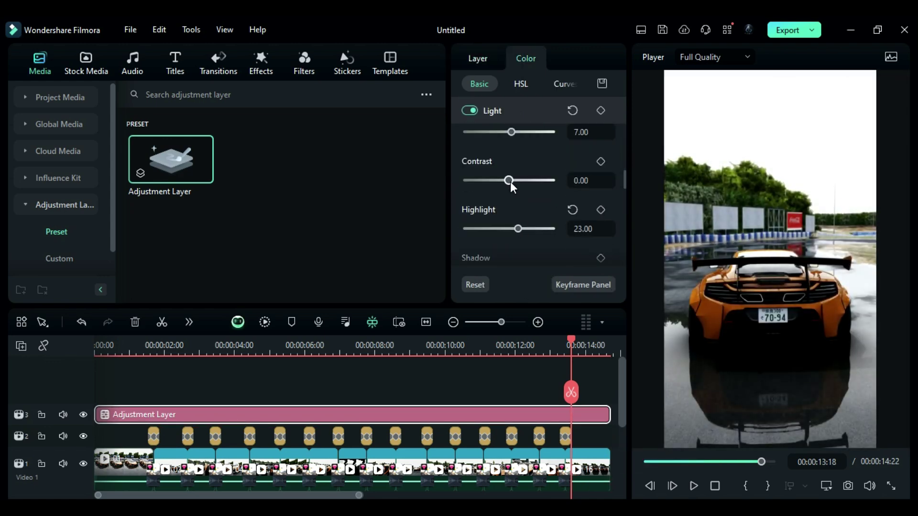
{"action": "left_click_drag", "start_coordinate": [509, 206], "coordinate": [501, 206]}
{"action": "scroll", "coordinate": [507, 210], "scroll_direction": "down", "scroll_amount": 1}
{"action": "left_click_drag", "start_coordinate": [509, 213], "coordinate": [508, 214]}
{"action": "scroll", "coordinate": [508, 214], "scroll_direction": "down", "scroll_amount": 3}
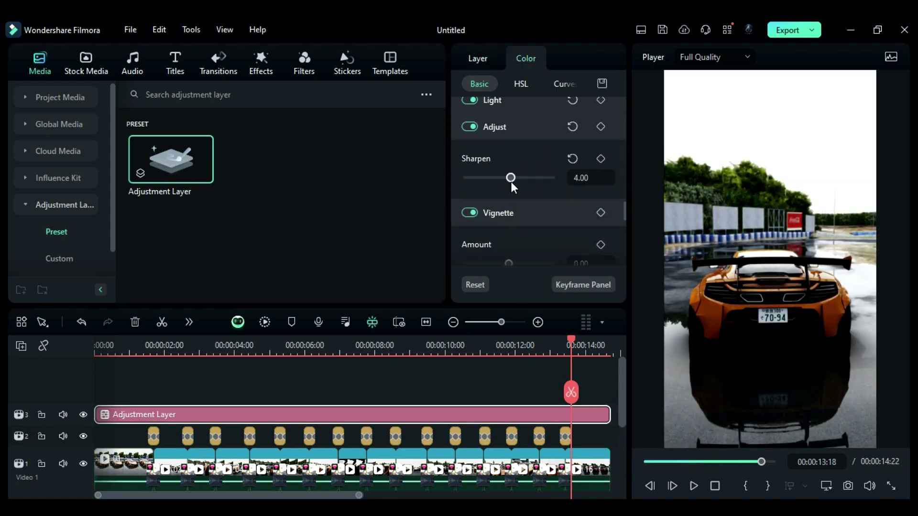
{"action": "left_click", "coordinate": [266, 322]}
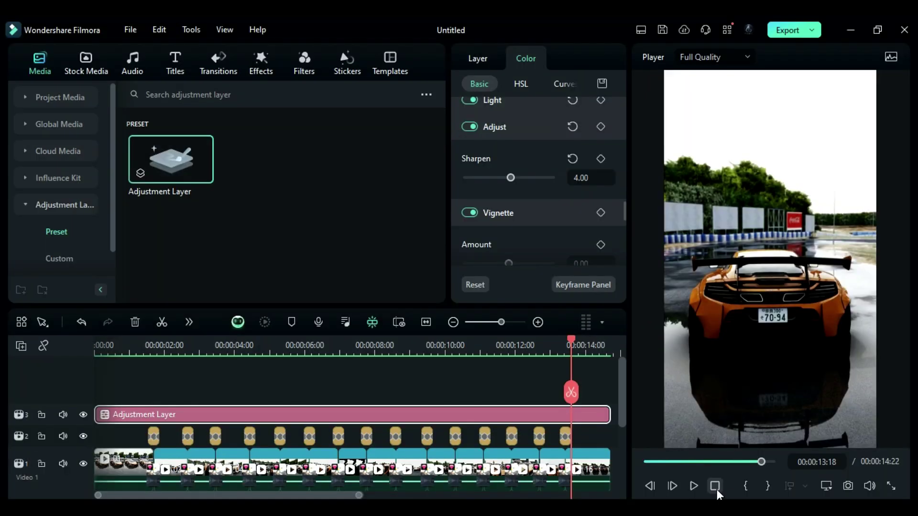
{"action": "left_click", "coordinate": [696, 485]}
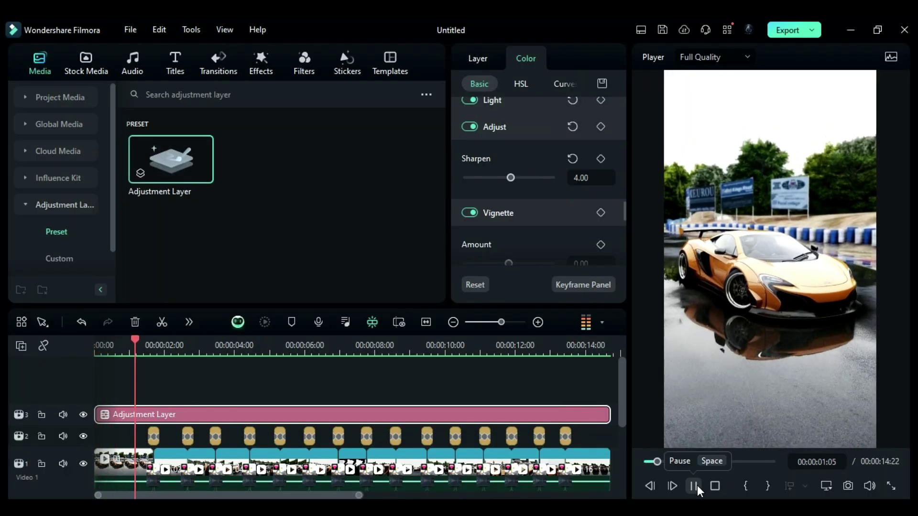